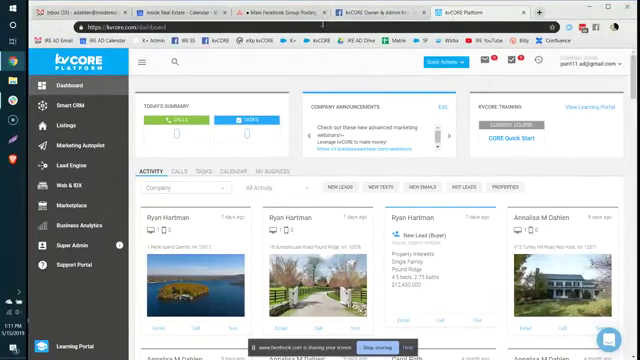
Go from the kvCORE dashboard to Marketing Autopilot via the sidebar.
{"action": "left_click", "coordinate": [62, 105]}
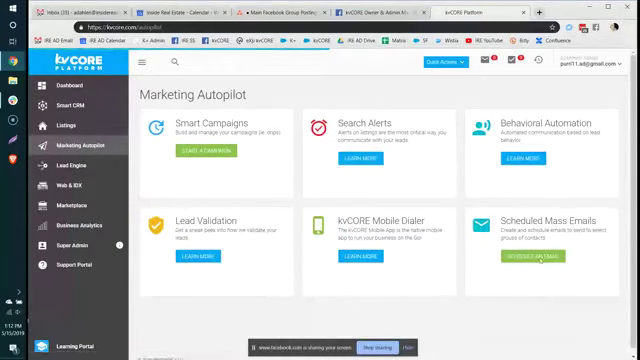
Open the Schedule Mass Email page listing the three previously scheduled emails.
{"action": "left_click", "coordinate": [540, 258]}
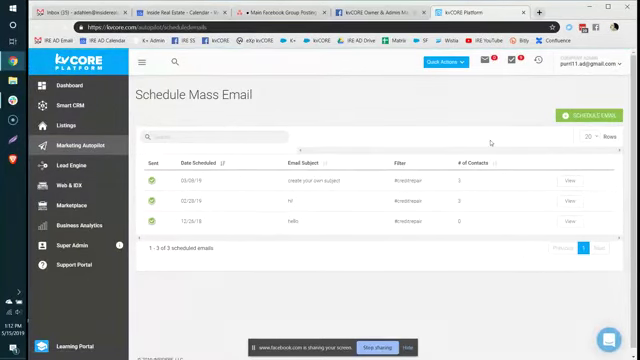
Start a new mass email and review the saved-filter, status and hashtag recipient options.
{"action": "left_click", "coordinate": [600, 118]}
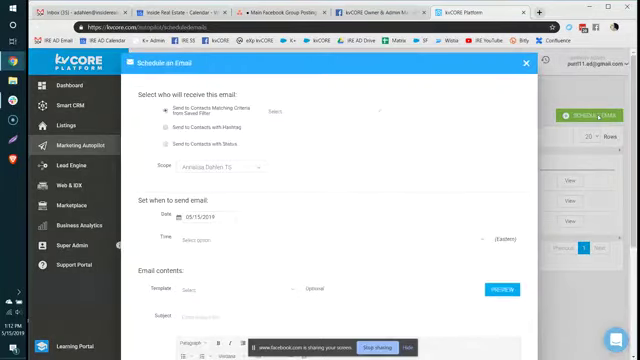
{"action": "left_click_drag", "start_coordinate": [214, 116], "coordinate": [166, 112]}
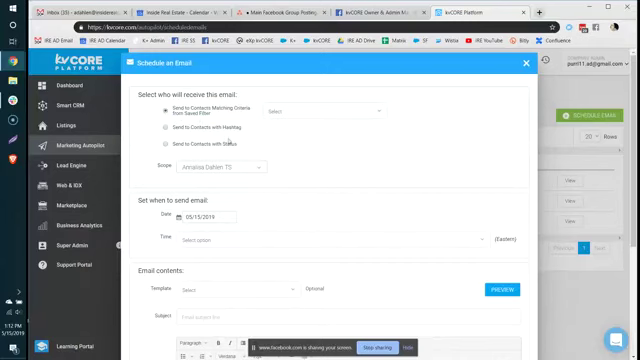
{"action": "left_click_drag", "start_coordinate": [172, 144], "coordinate": [238, 147]}
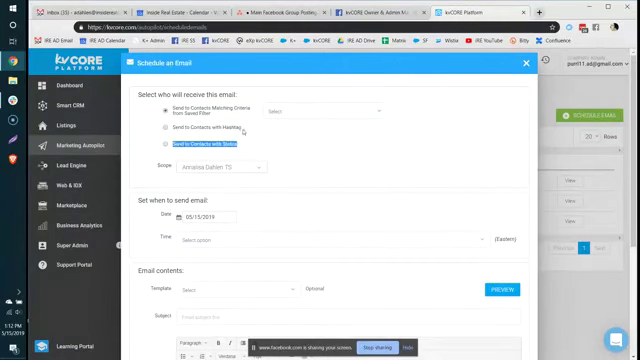
{"action": "left_click_drag", "start_coordinate": [172, 127], "coordinate": [241, 128]}
{"action": "left_click", "coordinate": [175, 108]}
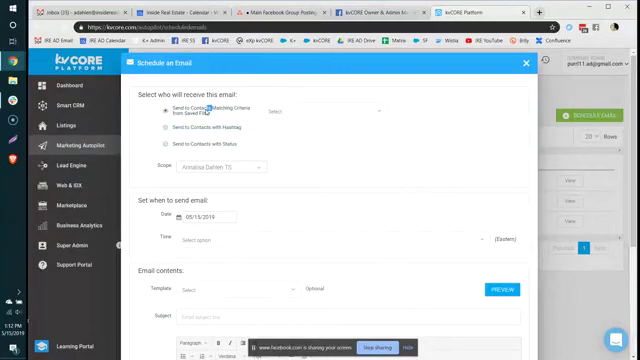
Pick the Tuxedo Buyers 350-650k saved filter, then close the scheduler without scheduling.
{"action": "left_click", "coordinate": [275, 111]}
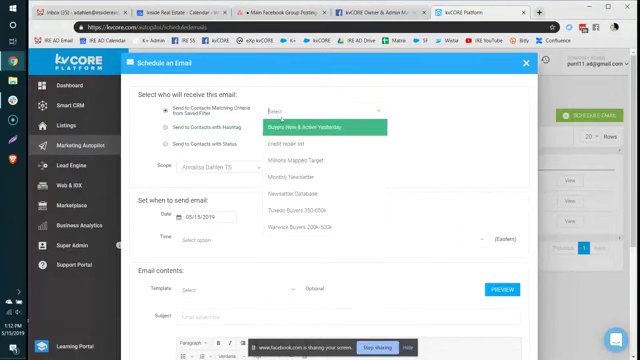
{"action": "left_click", "coordinate": [316, 211]}
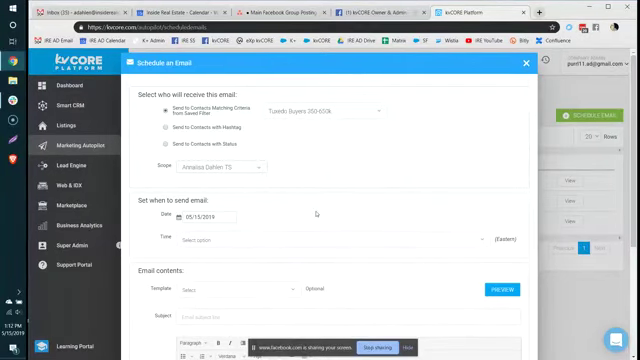
{"action": "scroll", "coordinate": [316, 213], "scroll_direction": "down", "scroll_amount": 1}
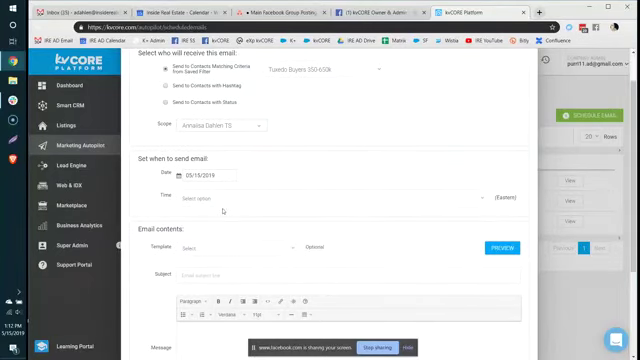
{"action": "scroll", "coordinate": [270, 190], "scroll_direction": "down", "scroll_amount": 3}
{"action": "scroll", "coordinate": [280, 205], "scroll_direction": "up", "scroll_amount": 3}
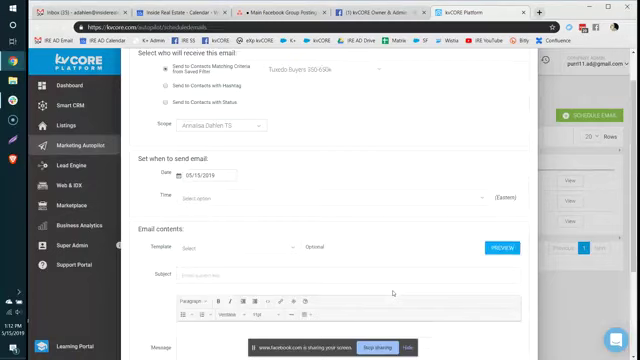
{"action": "scroll", "coordinate": [393, 293], "scroll_direction": "up", "scroll_amount": 2}
{"action": "left_click", "coordinate": [526, 63]}
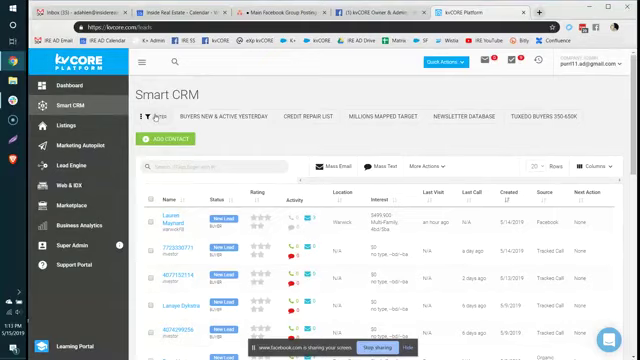
Filter contacts to New Lead and Active Lead statuses and expand Lead Details for Seller.
{"action": "left_click", "coordinate": [152, 116]}
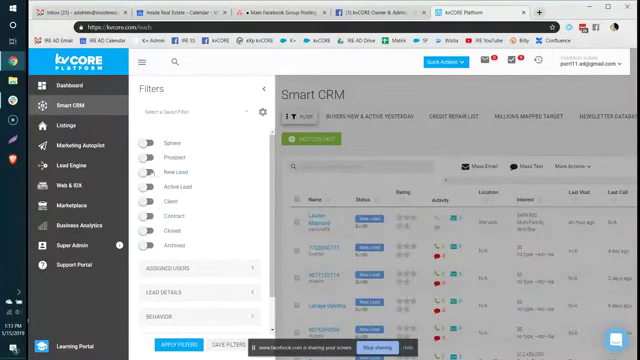
{"action": "left_click", "coordinate": [149, 172]}
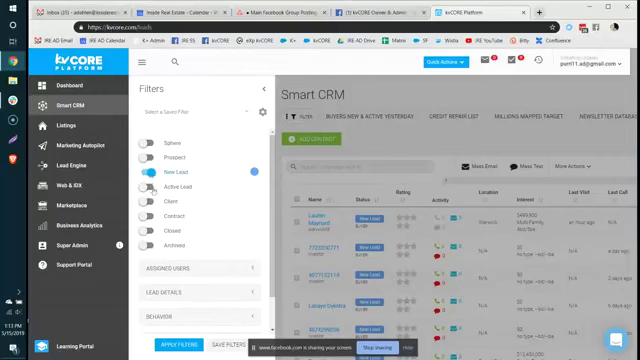
{"action": "left_click", "coordinate": [149, 187]}
{"action": "scroll", "coordinate": [244, 272], "scroll_direction": "down", "scroll_amount": 2}
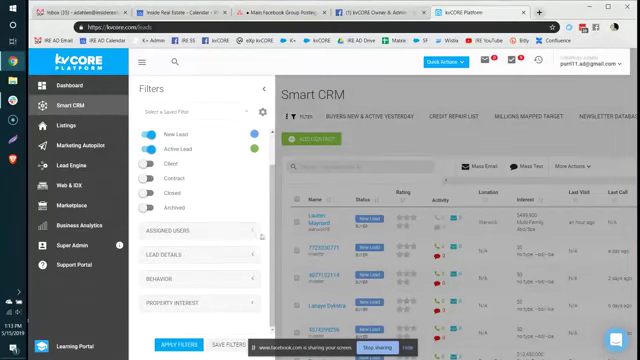
{"action": "left_click", "coordinate": [252, 258]}
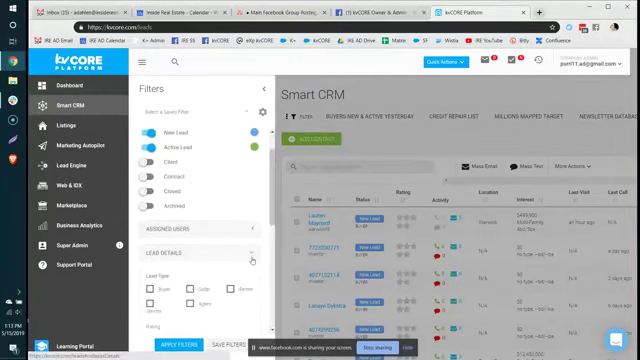
{"action": "scroll", "coordinate": [213, 227], "scroll_direction": "down", "scroll_amount": 3}
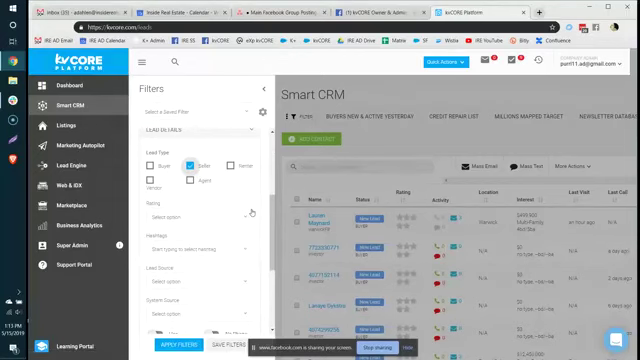
{"action": "scroll", "coordinate": [256, 238], "scroll_direction": "down", "scroll_amount": 3}
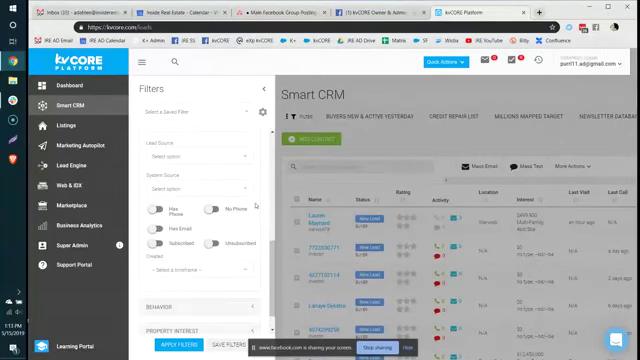
{"action": "left_click", "coordinate": [195, 189]}
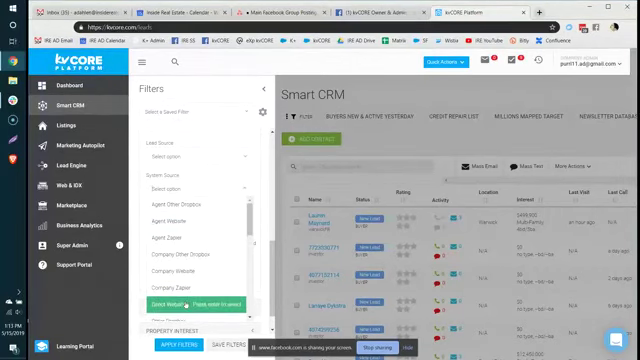
{"action": "scroll", "coordinate": [185, 300], "scroll_direction": "down", "scroll_amount": 3}
{"action": "scroll", "coordinate": [183, 290], "scroll_direction": "down", "scroll_amount": 2}
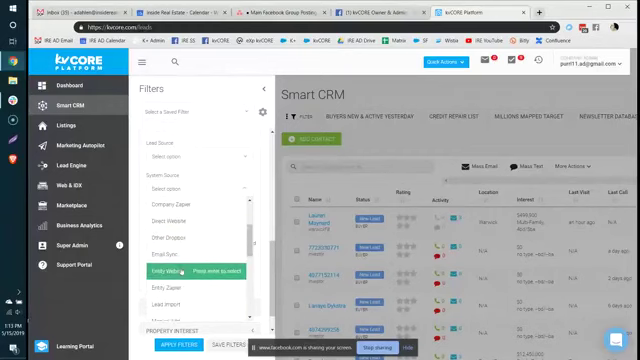
{"action": "scroll", "coordinate": [182, 271], "scroll_direction": "down", "scroll_amount": 3}
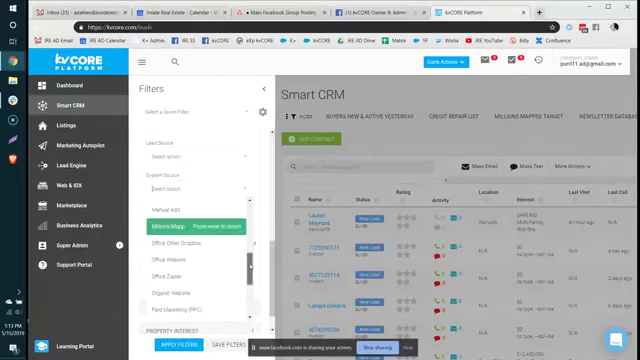
{"action": "scroll", "coordinate": [182, 271], "scroll_direction": "down", "scroll_amount": 4}
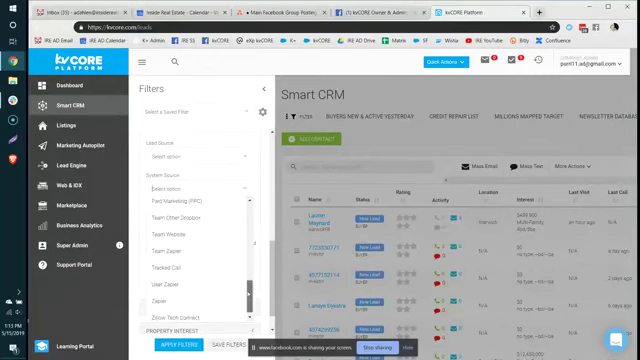
{"action": "left_click", "coordinate": [266, 234]}
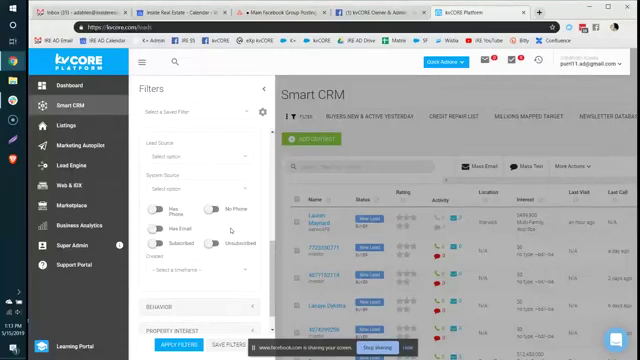
{"action": "scroll", "coordinate": [214, 143], "scroll_direction": "up", "scroll_amount": 4}
{"action": "scroll", "coordinate": [210, 150], "scroll_direction": "up", "scroll_amount": 3}
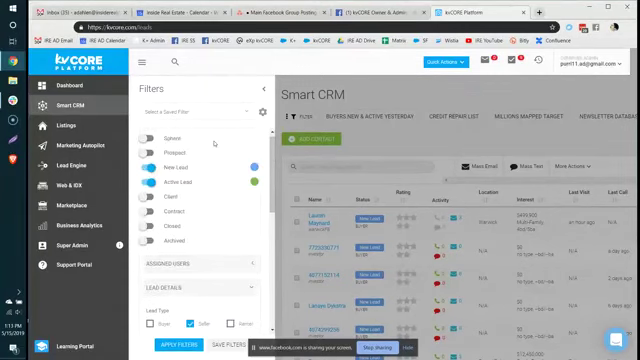
{"action": "scroll", "coordinate": [225, 225], "scroll_direction": "down", "scroll_amount": 4}
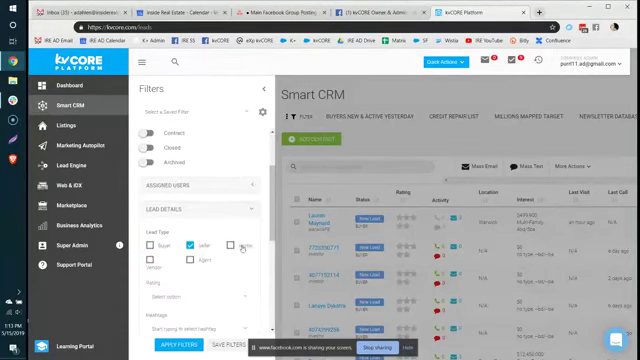
{"action": "scroll", "coordinate": [240, 260], "scroll_direction": "down", "scroll_amount": 2}
{"action": "scroll", "coordinate": [242, 262], "scroll_direction": "down", "scroll_amount": 3}
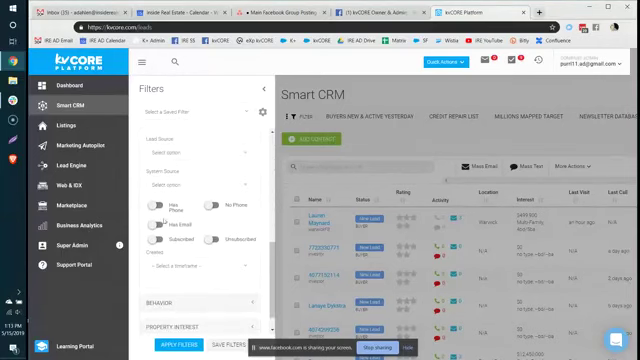
Require a phone number and save the filter as 'Sellers Active New w/Phone'.
{"action": "left_click", "coordinate": [158, 206]}
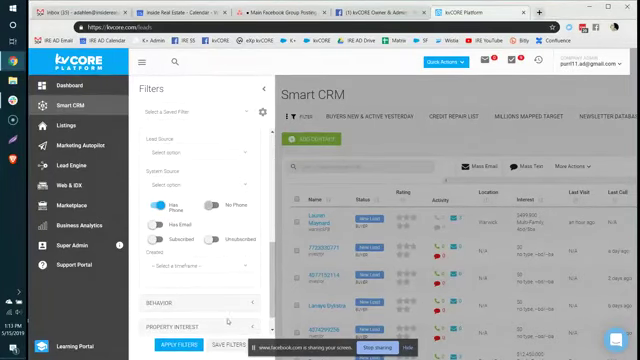
{"action": "scroll", "coordinate": [235, 272], "scroll_direction": "down", "scroll_amount": 2}
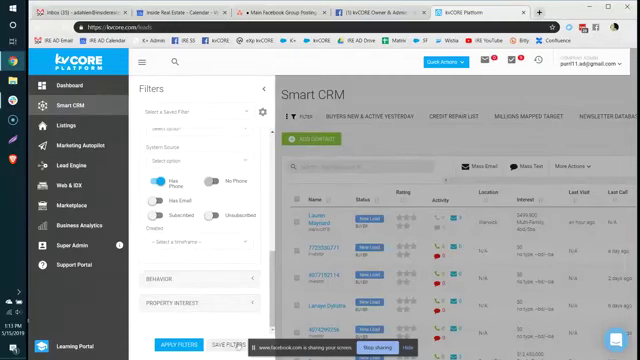
{"action": "left_click", "coordinate": [235, 345]}
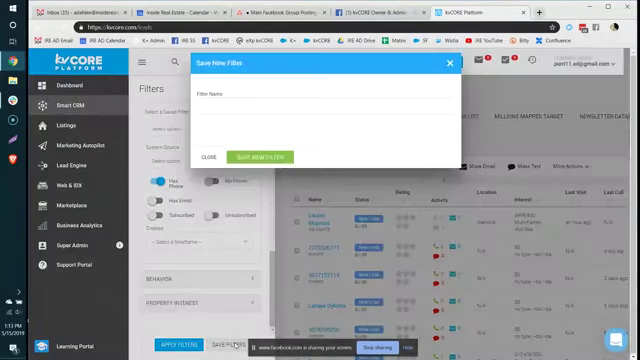
{"action": "left_click", "coordinate": [254, 110]}
{"action": "type", "text": "Sellers Activ"}
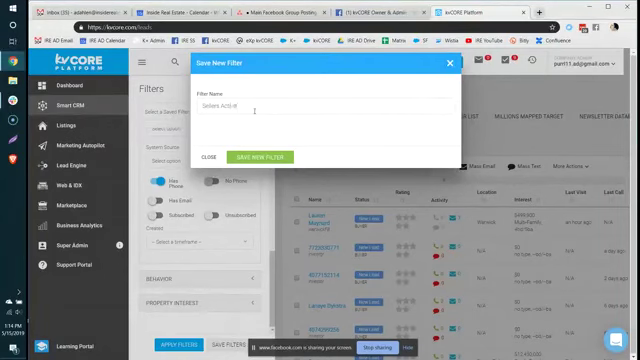
{"action": "type", "text": "New w/Phone"}
{"action": "left_click", "coordinate": [260, 157]}
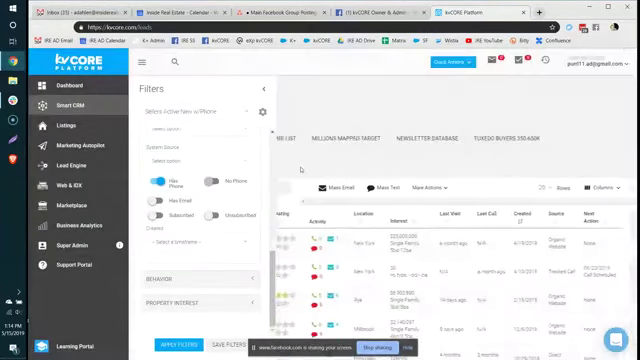
{"action": "left_click", "coordinate": [263, 88]}
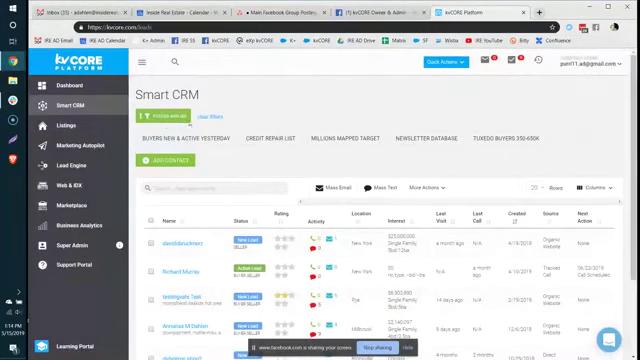
In Manage Saved Filters, turn on quick link for Sellers Active New w/Phone, off for Newsletter Database.
{"action": "left_click", "coordinate": [163, 116]}
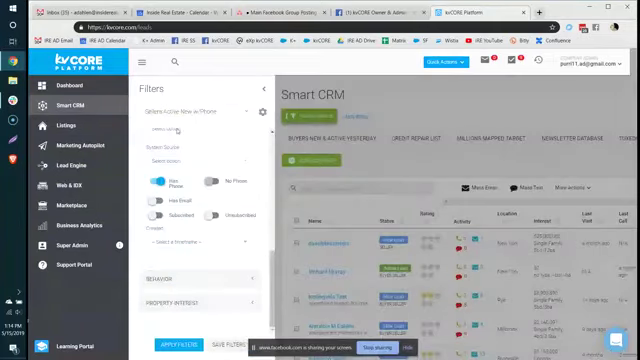
{"action": "left_click", "coordinate": [263, 111]}
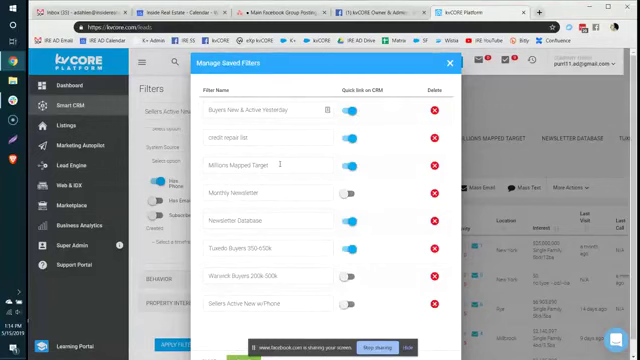
{"action": "left_click", "coordinate": [348, 304]}
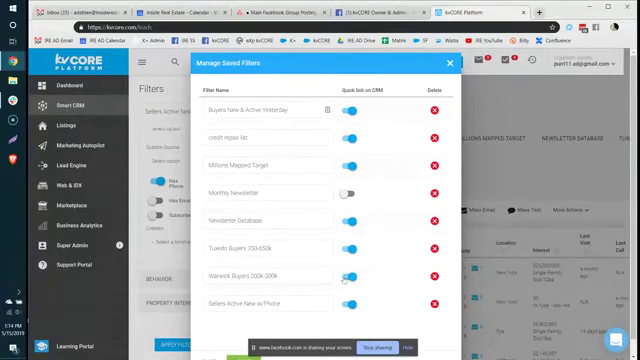
{"action": "left_click", "coordinate": [348, 221]}
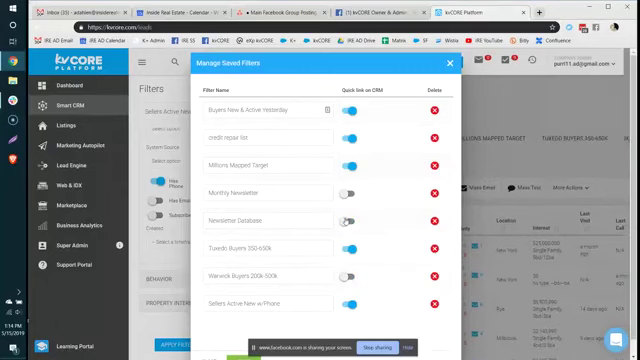
{"action": "left_click", "coordinate": [449, 63]}
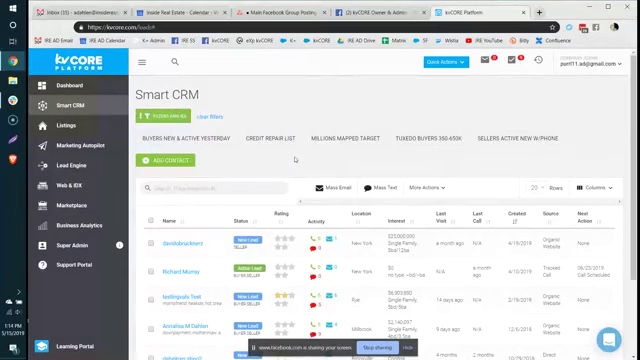
Go to Marketing Autopilot and open Schedule An Email on the Scheduled Mass Emails card.
{"action": "left_click", "coordinate": [75, 146]}
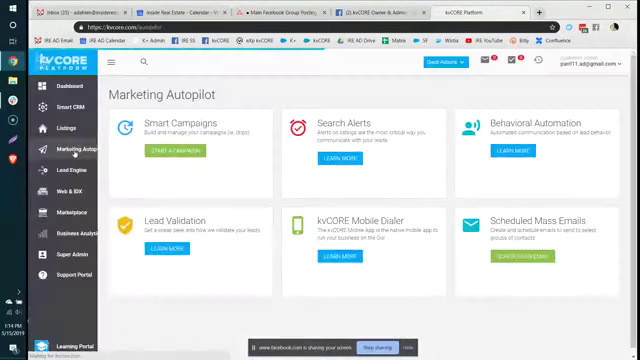
{"action": "left_click", "coordinate": [533, 256]}
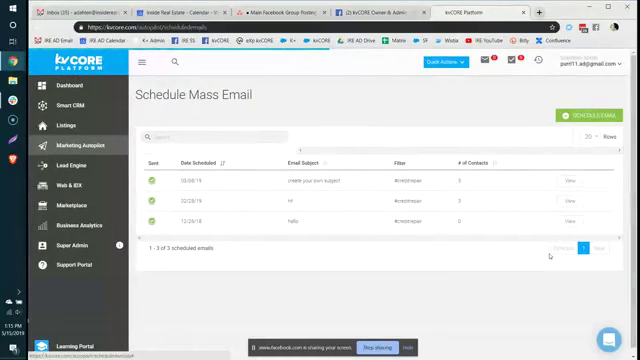
{"action": "left_click", "coordinate": [607, 116]}
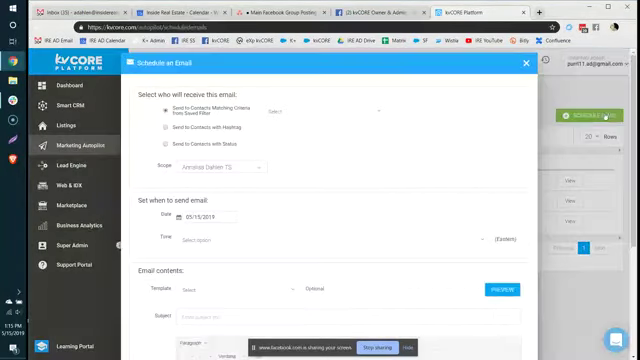
{"action": "left_click", "coordinate": [205, 128]}
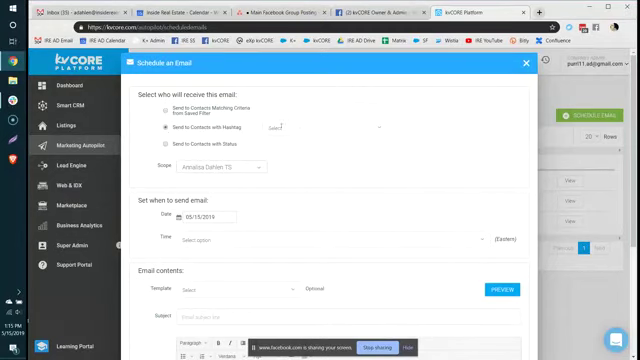
{"action": "left_click", "coordinate": [304, 128]}
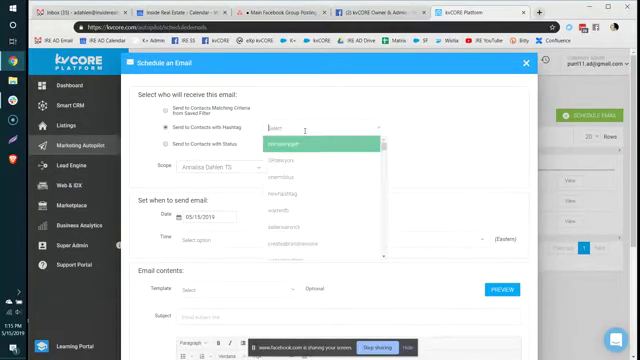
{"action": "type", "text": "invest"}
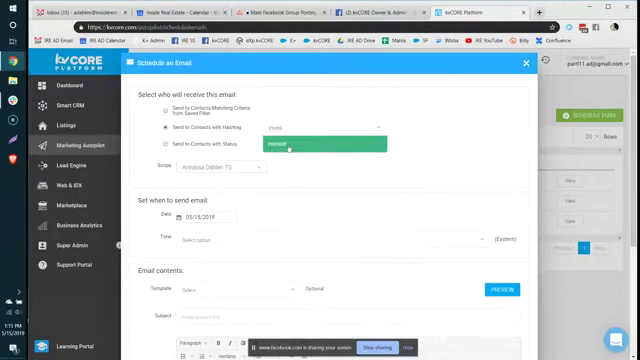
{"action": "left_click", "coordinate": [290, 144]}
{"action": "scroll", "coordinate": [451, 150], "scroll_direction": "down", "scroll_amount": 5}
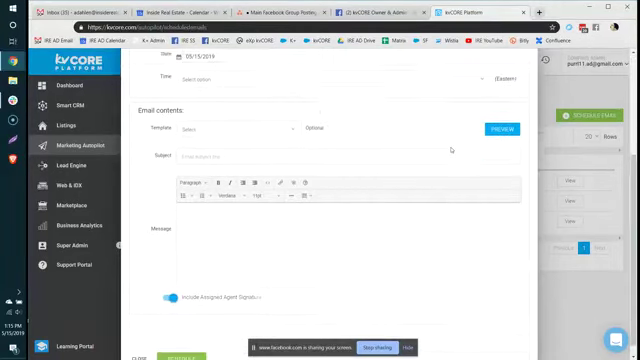
{"action": "scroll", "coordinate": [451, 150], "scroll_direction": "down", "scroll_amount": 3}
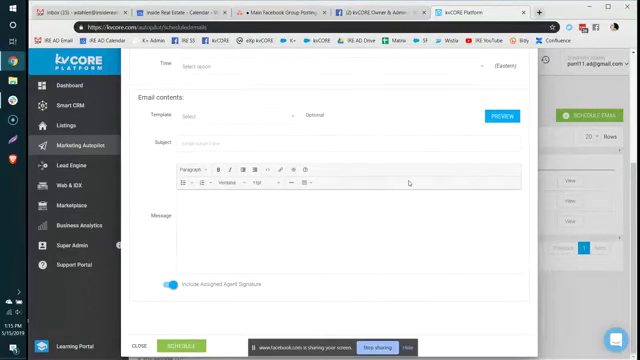
{"action": "scroll", "coordinate": [407, 181], "scroll_direction": "up", "scroll_amount": 3}
{"action": "scroll", "coordinate": [407, 181], "scroll_direction": "up", "scroll_amount": 3}
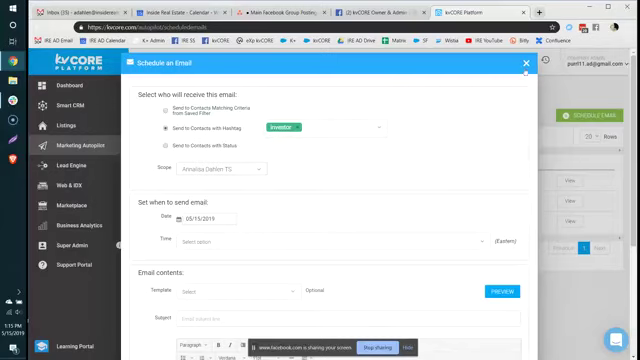
{"action": "key", "text": "Escape"}
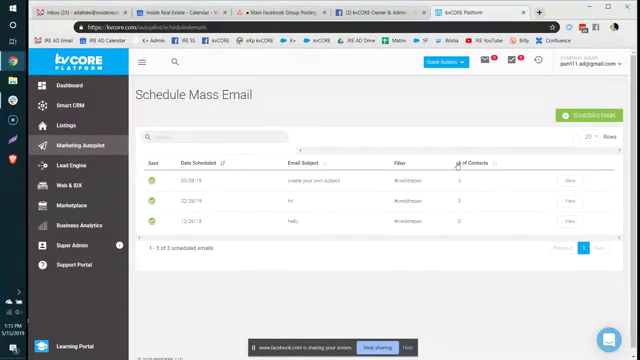
Sort the scheduled emails table by the # of Contacts column.
{"action": "left_click", "coordinate": [467, 162]}
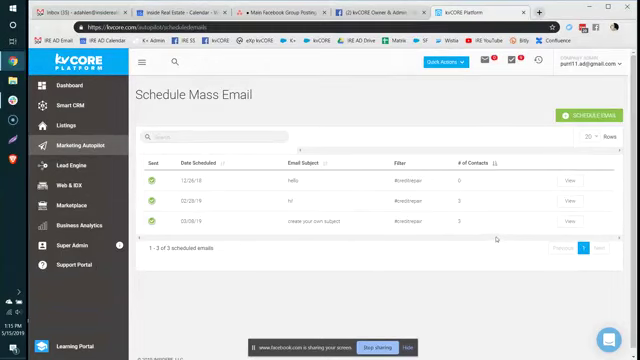
Open and then close the live support chat widget.
{"action": "left_click", "coordinate": [608, 340]}
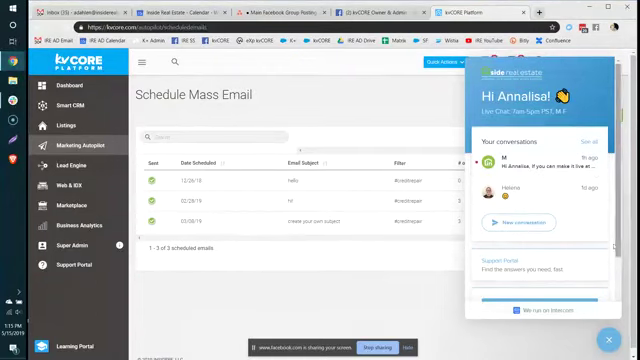
{"action": "left_click", "coordinate": [608, 340]}
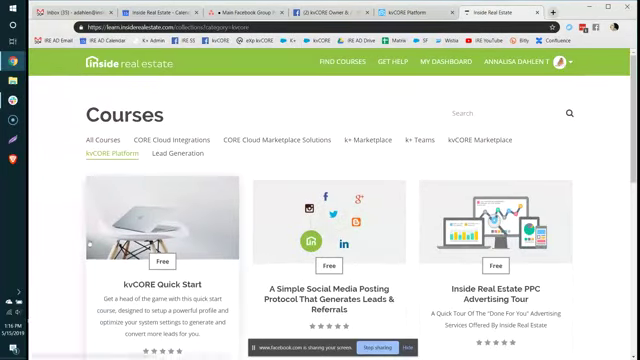
{"action": "scroll", "coordinate": [62, 258], "scroll_direction": "down", "scroll_amount": 1}
{"action": "scroll", "coordinate": [62, 258], "scroll_direction": "down", "scroll_amount": 1}
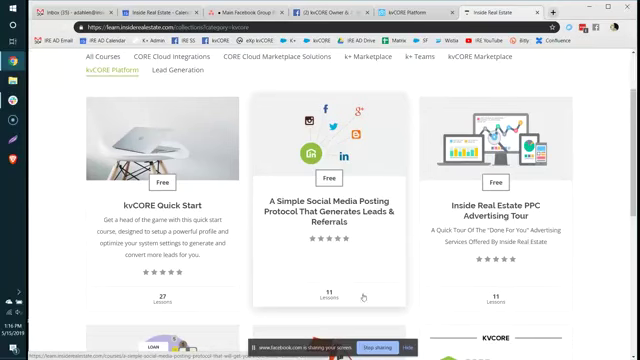
{"action": "scroll", "coordinate": [412, 305], "scroll_direction": "down", "scroll_amount": 3}
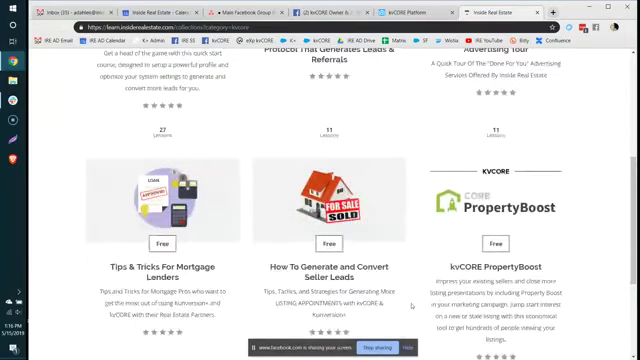
{"action": "scroll", "coordinate": [412, 305], "scroll_direction": "down", "scroll_amount": 2}
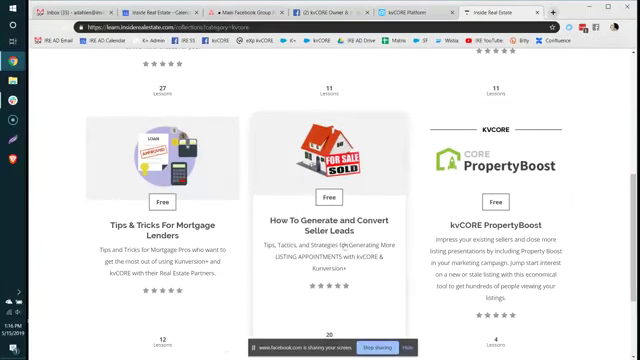
Open the How To Generate and Convert Seller Leads course card.
{"action": "left_click", "coordinate": [330, 213]}
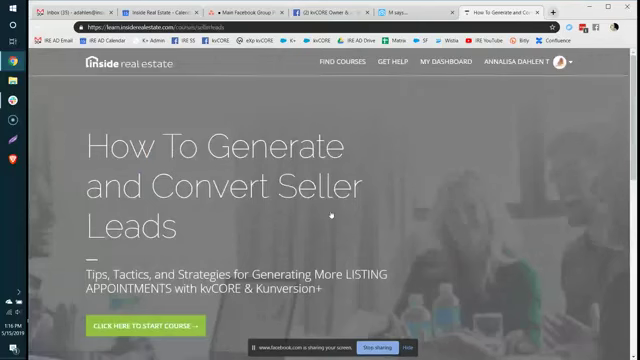
Glance at the Facebook live broadcast, then return to the kvCORE Schedule Mass Email page.
{"action": "left_click", "coordinate": [330, 12]}
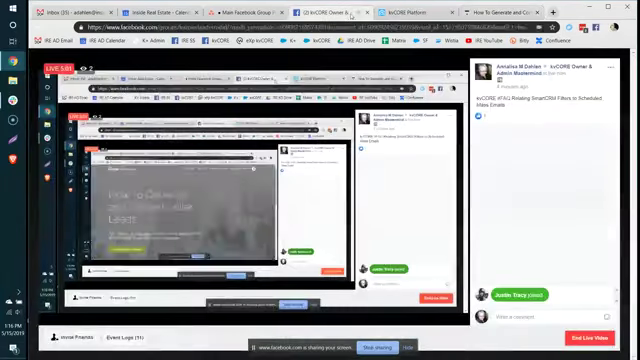
{"action": "left_click", "coordinate": [388, 12]}
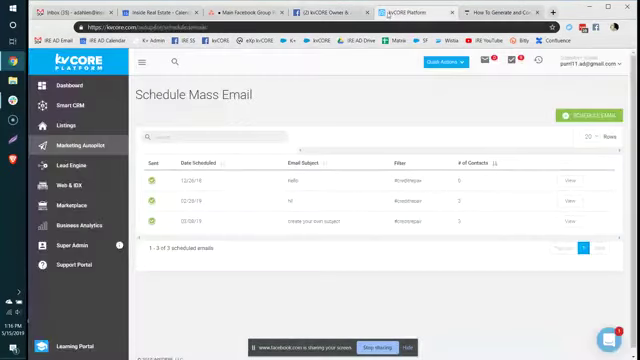